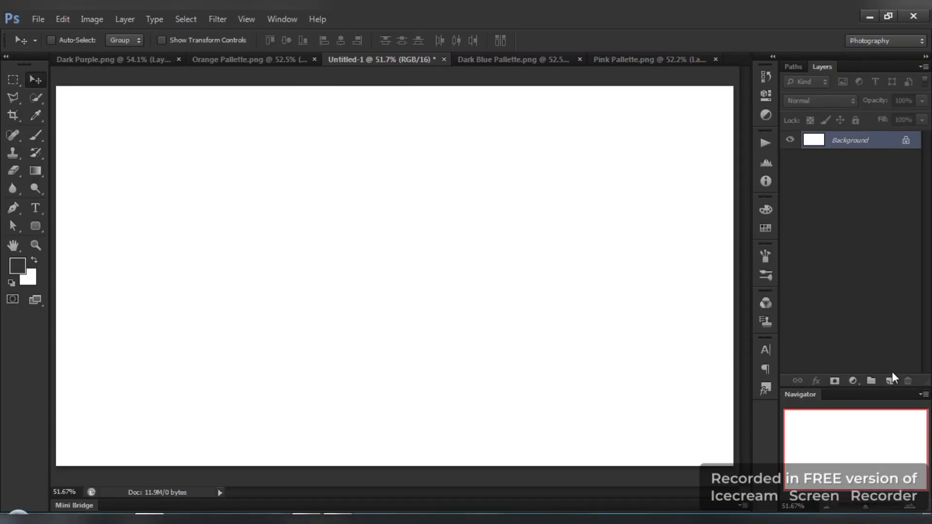
# - Add Layer 1 with a right-to-left purple-to-black linear gradient, then zoom in on its banding
pyautogui.click(890, 380)
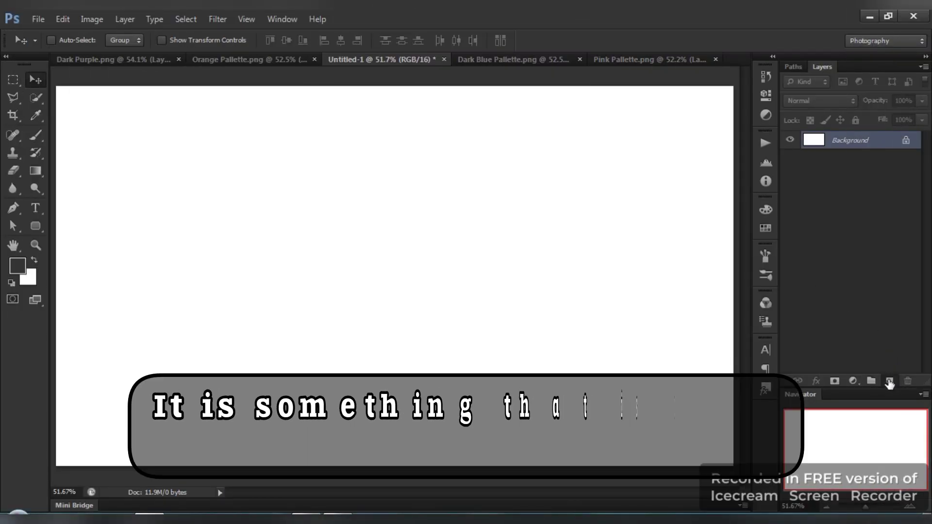
pyautogui.click(35, 171)
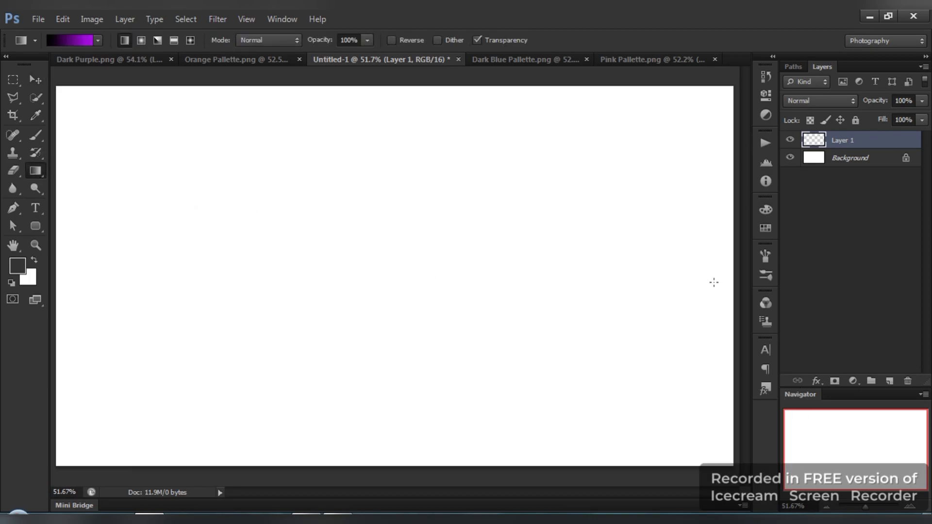
pyautogui.moveTo(713, 282); pyautogui.dragTo(56, 276)
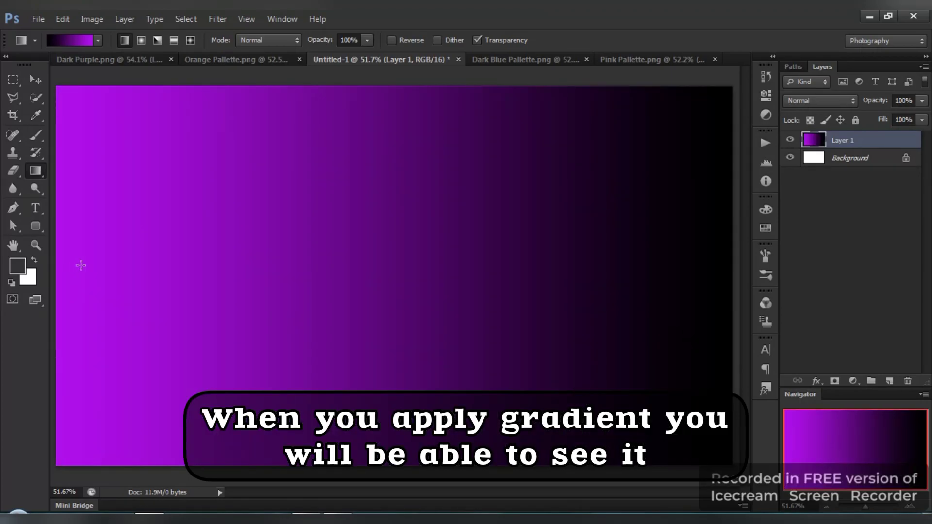
pyautogui.hotkey('ctrl', 'space')
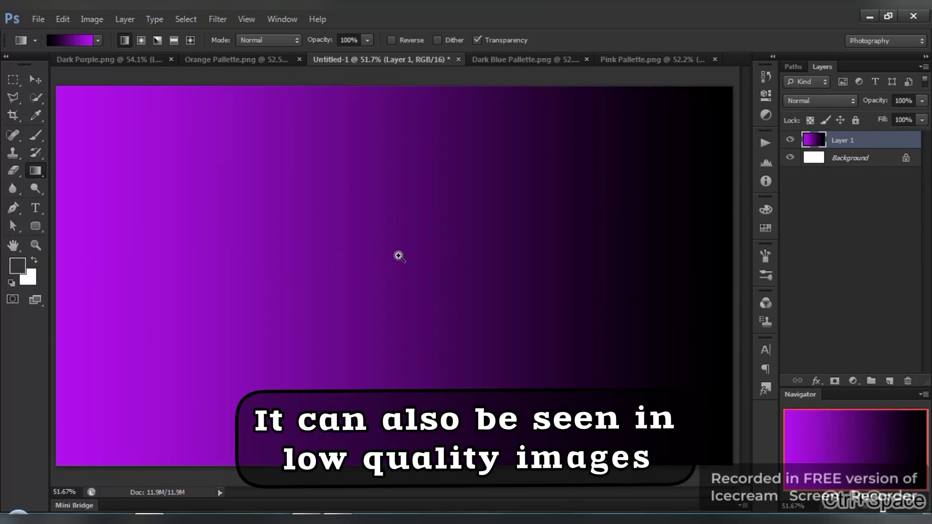
pyautogui.click(420, 249)
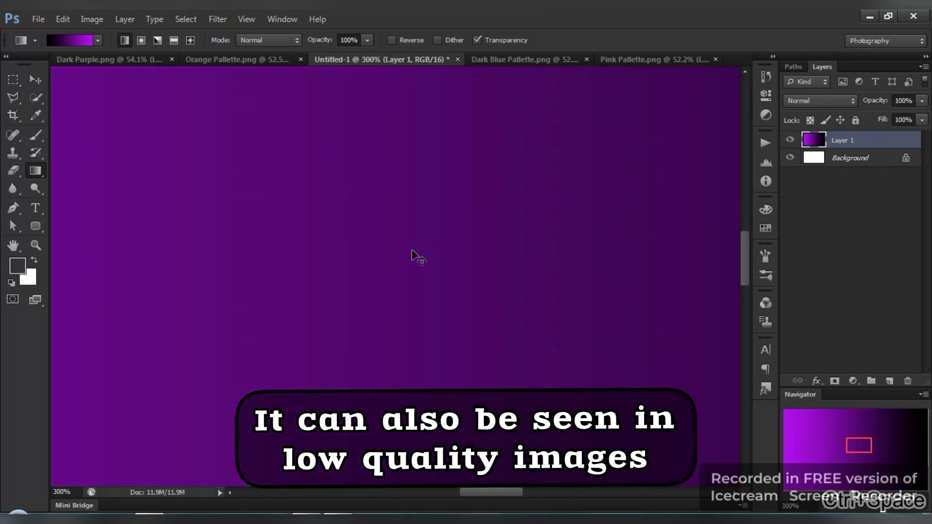
# - Fit the whole gradient document back in the window with Ctrl+0
pyautogui.hotkey('ctrl', '0')
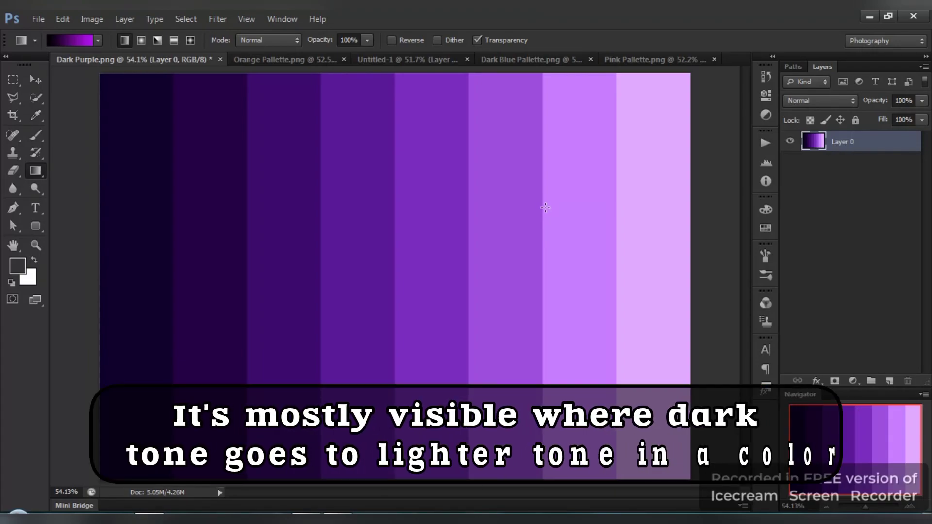
# - Give Orange Pallette.png a Curves layer with the white point pulled left and black point right
pyautogui.click(284, 60)
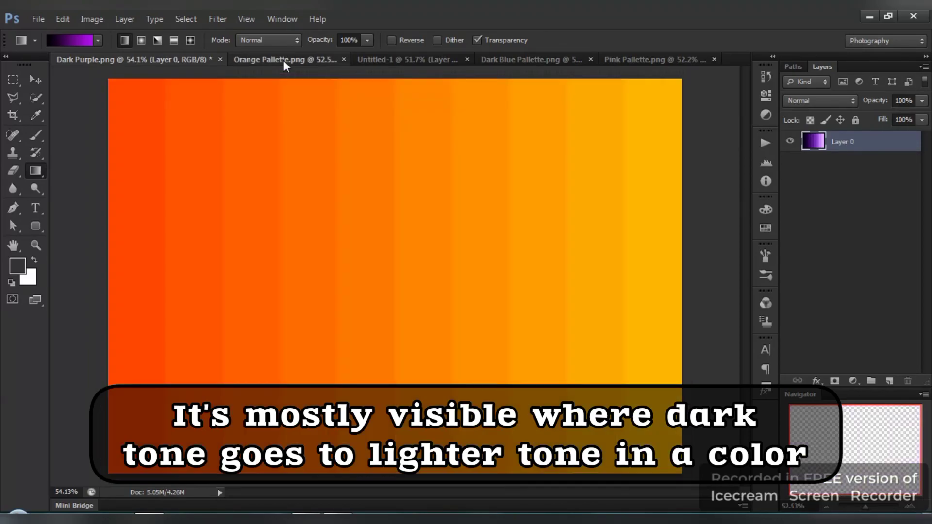
pyautogui.click(853, 380)
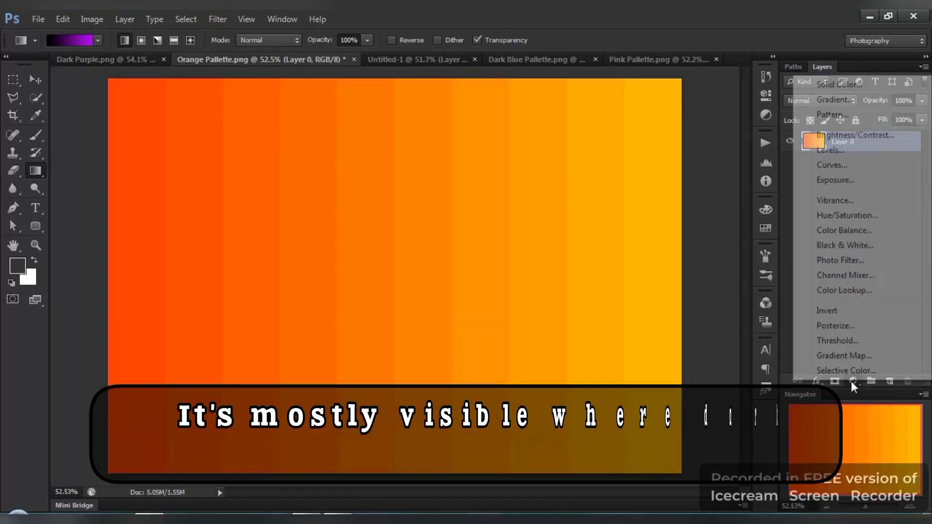
pyautogui.click(844, 165)
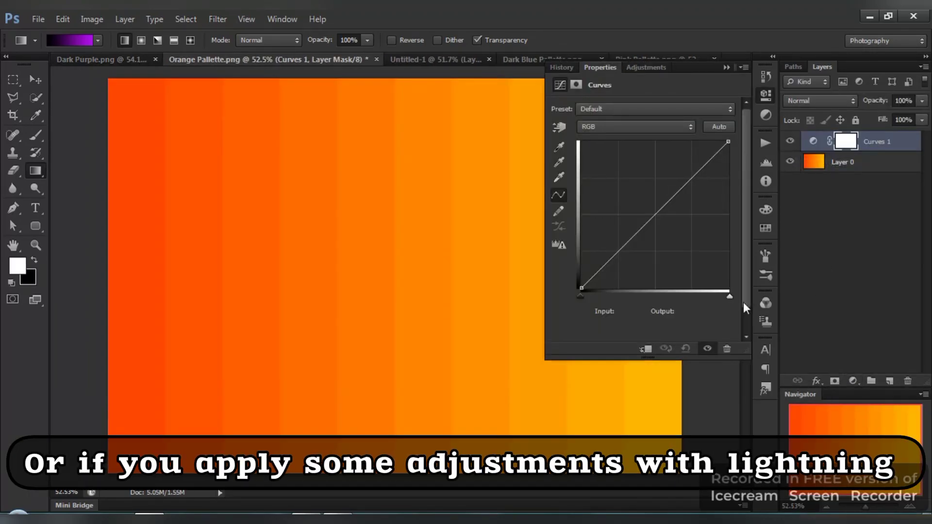
pyautogui.moveTo(728, 296); pyautogui.dragTo(695, 295)
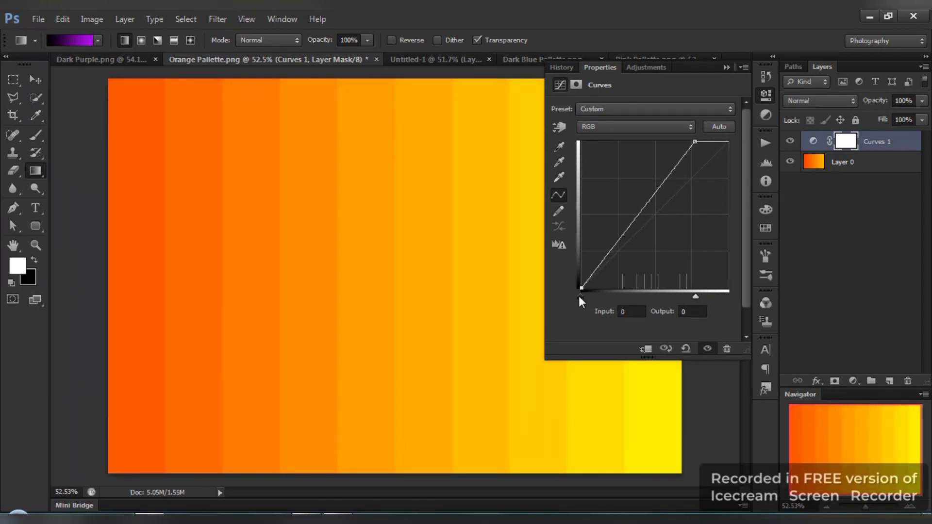
pyautogui.moveTo(580, 297); pyautogui.dragTo(602, 296)
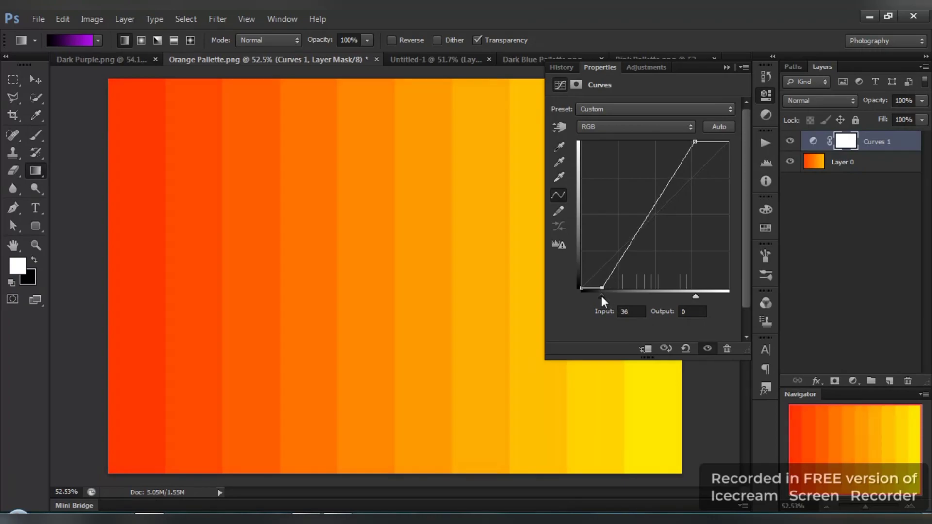
pyautogui.click(767, 95)
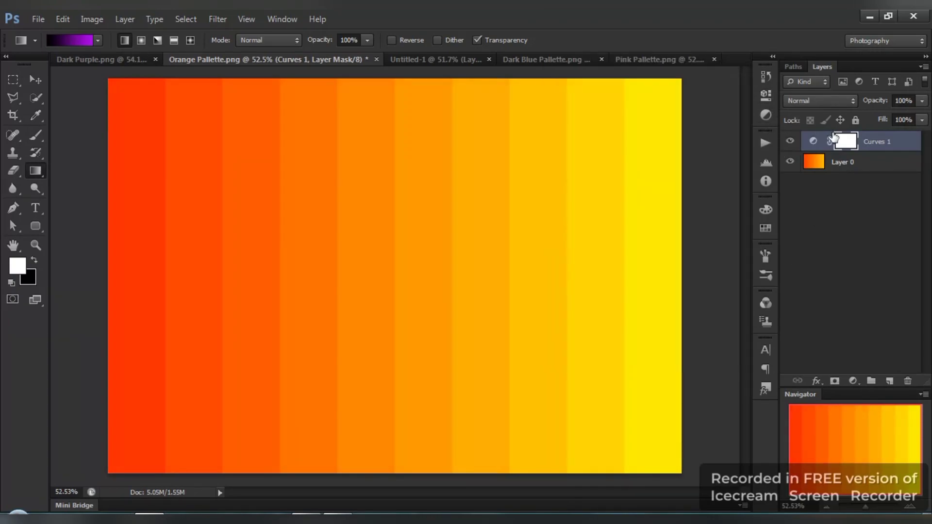
pyautogui.keyDown('ctrl'); pyautogui.click(391, 264); pyautogui.keyUp('ctrl')
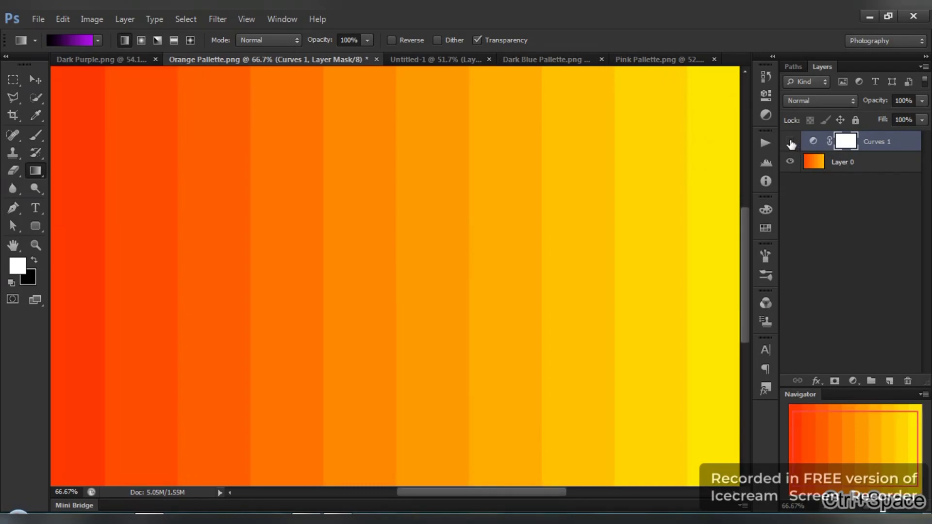
pyautogui.click(791, 142)
pyautogui.click(791, 142)
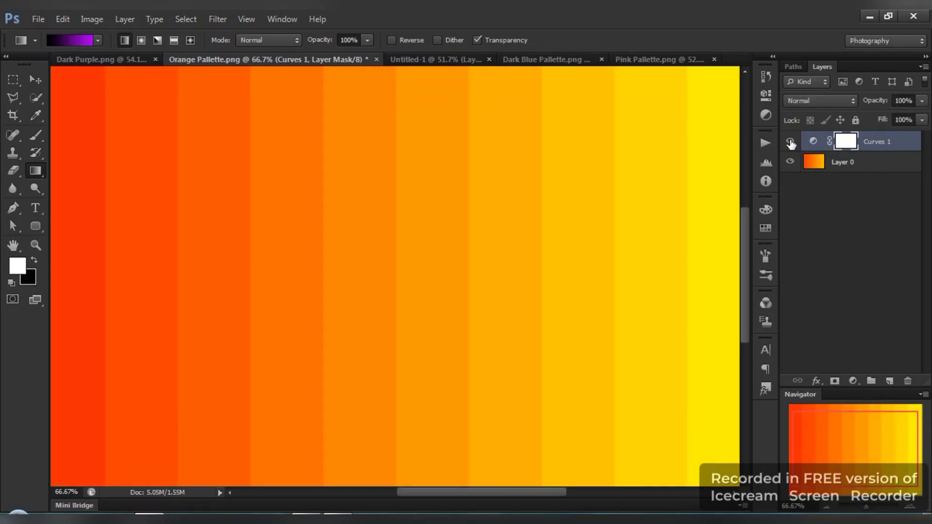
pyautogui.click(790, 141)
pyautogui.click(790, 142)
pyautogui.hotkey('ctrl', '0')
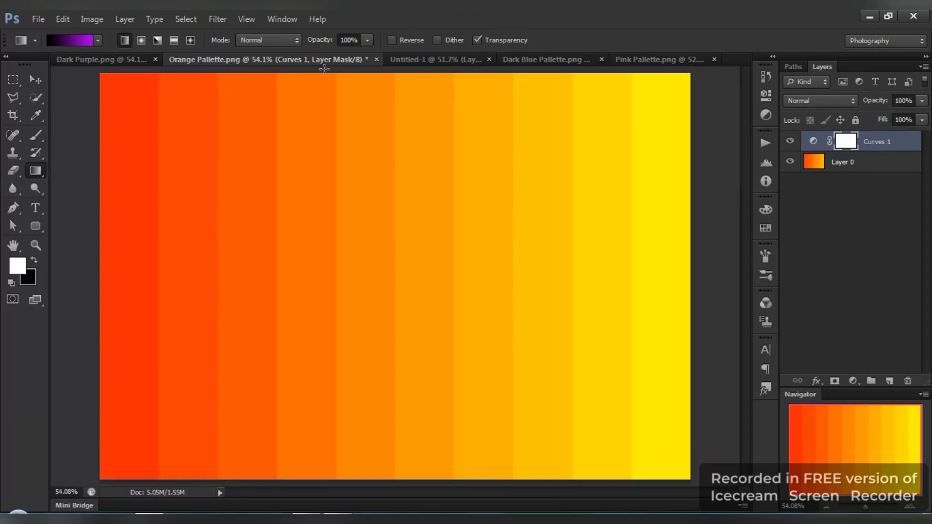
# - Redraw the purple gradient across the Untitled-1 canvas with Dither turned on
pyautogui.click(433, 62)
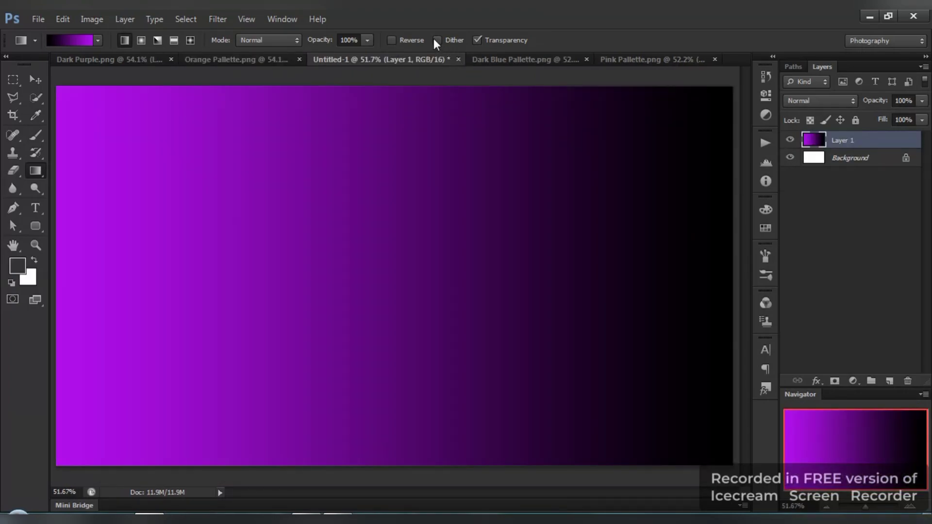
pyautogui.click(437, 41)
pyautogui.moveTo(498, 276); pyautogui.dragTo(65, 266)
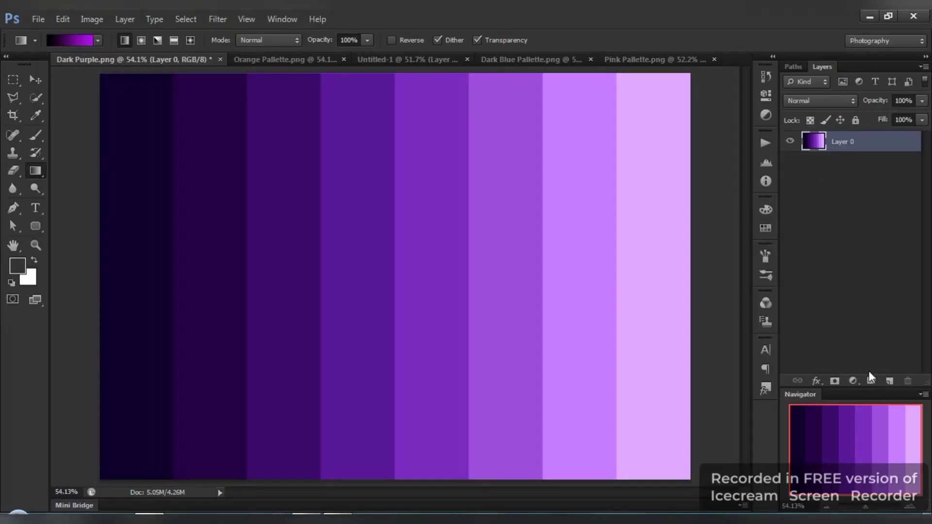
# - Duplicate Dark Purple.png's Layer 0 and convert the copy to a smart object
pyautogui.moveTo(856, 143); pyautogui.dragTo(890, 381)
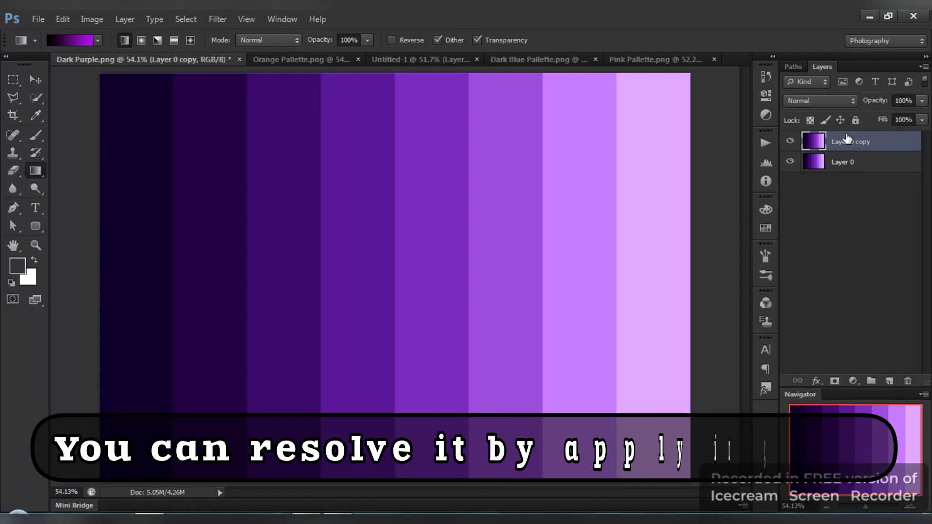
pyautogui.rightClick(846, 135)
pyautogui.click(773, 119)
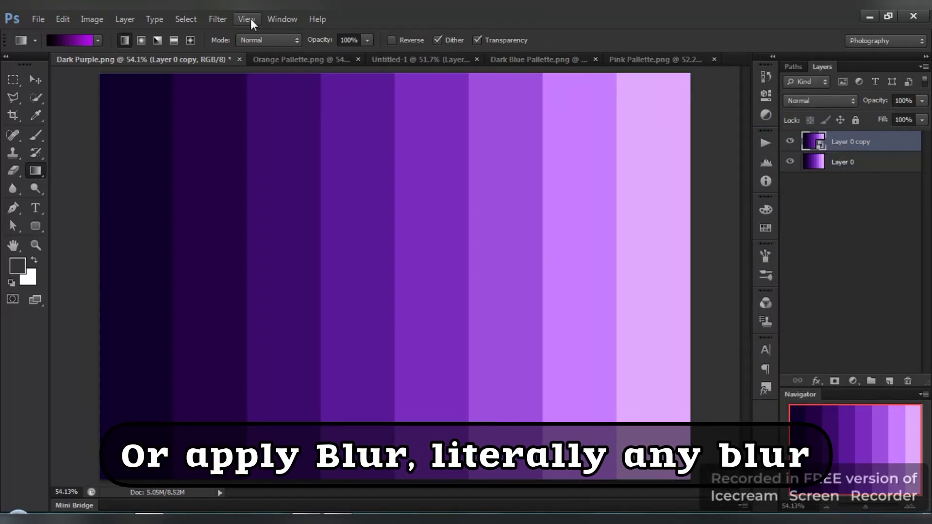
# - Apply a Gaussian Blur smart filter to the copy, toggle it to compare, then view Dark Blue Pallette
pyautogui.click(217, 20)
pyautogui.moveTo(224, 169)
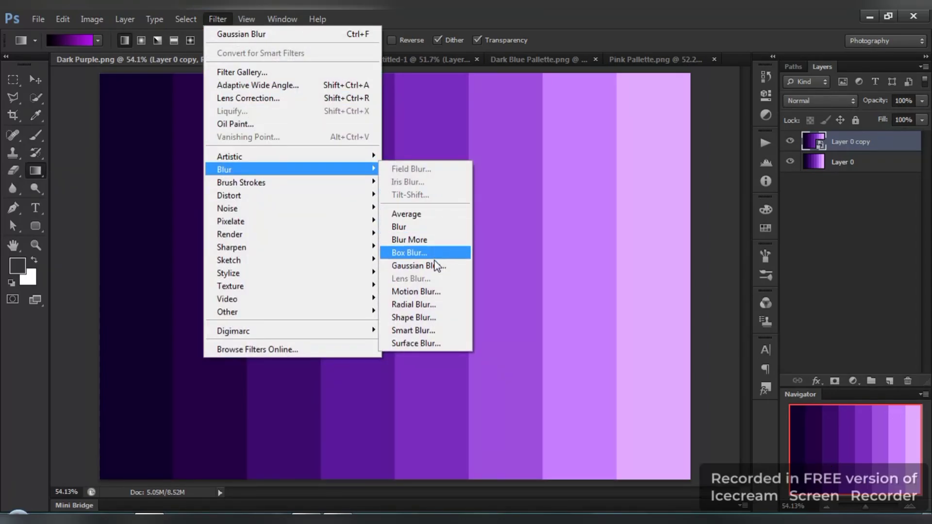
pyautogui.click(428, 266)
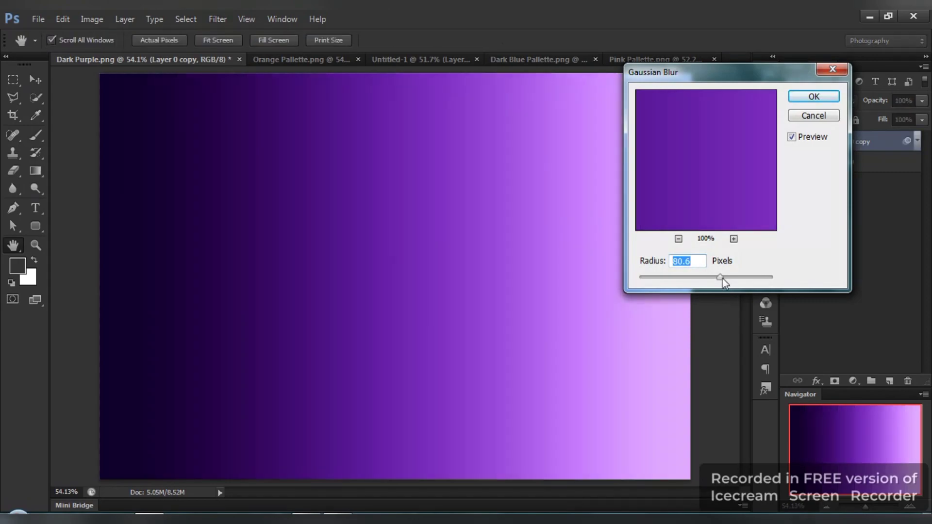
pyautogui.moveTo(720, 277)
pyautogui.mouseDown()
pyautogui.moveTo(668, 278)
pyautogui.moveTo(732, 277)
pyautogui.mouseUp()
pyautogui.click(813, 96)
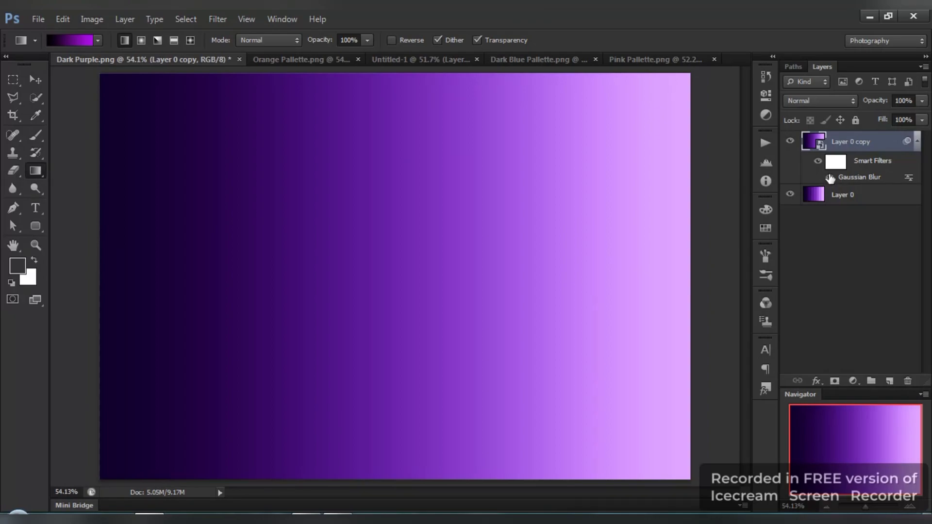
pyautogui.click(830, 176)
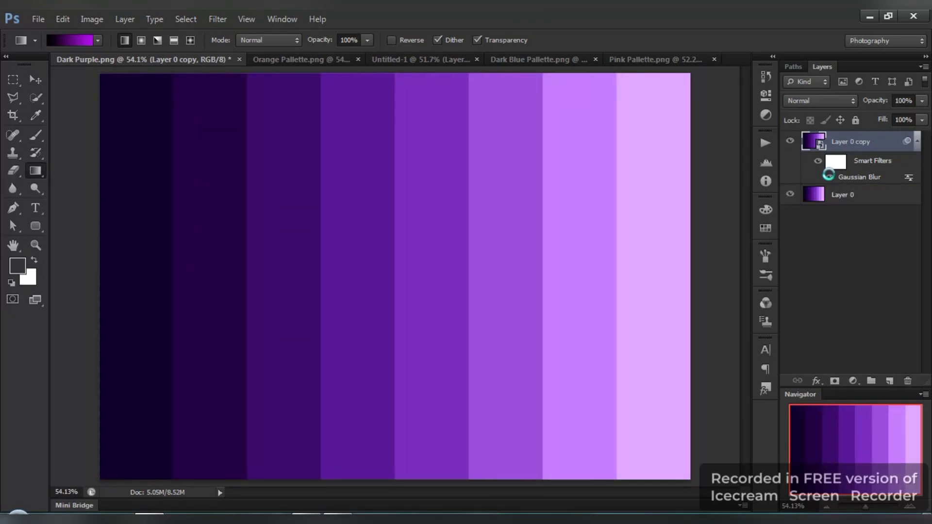
pyautogui.click(830, 176)
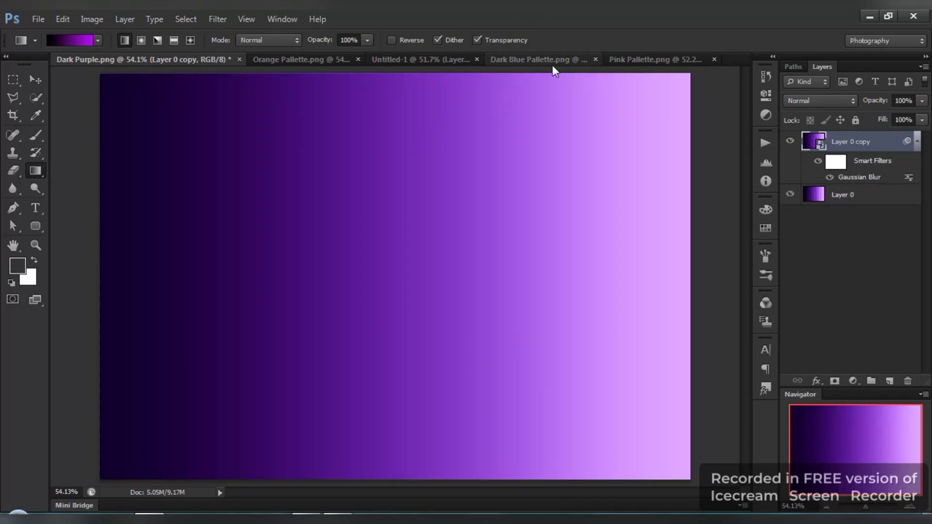
pyautogui.click(540, 59)
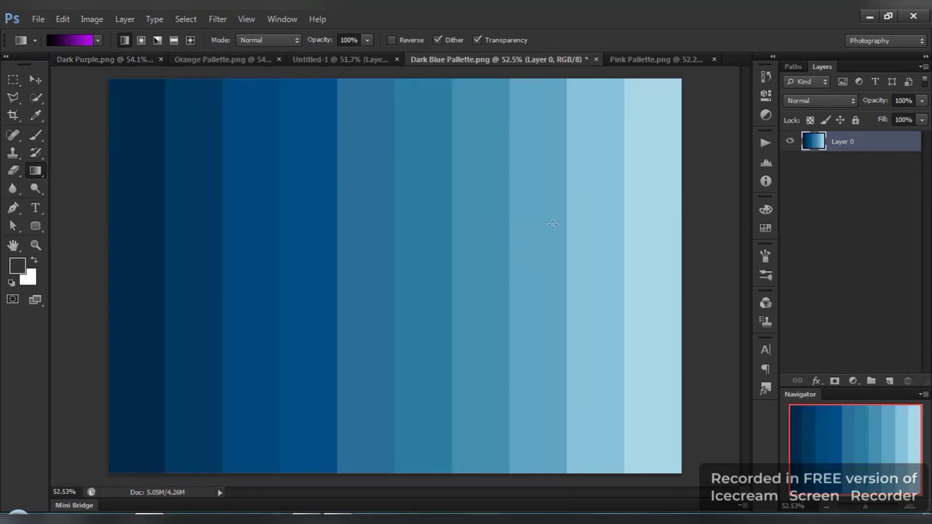
# - Duplicate the blue palette's Layer 0 and convert the copy to a smart object
pyautogui.moveTo(839, 146); pyautogui.dragTo(889, 381)
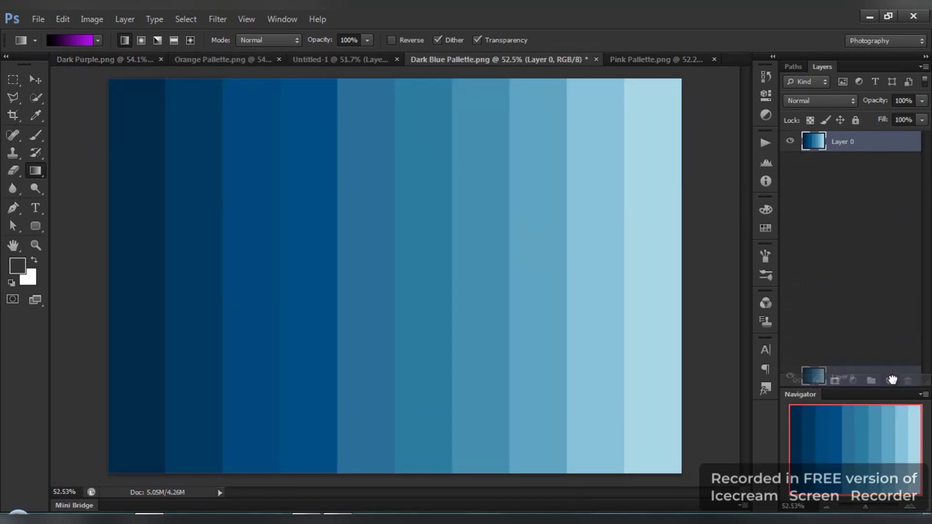
pyautogui.rightClick(843, 146)
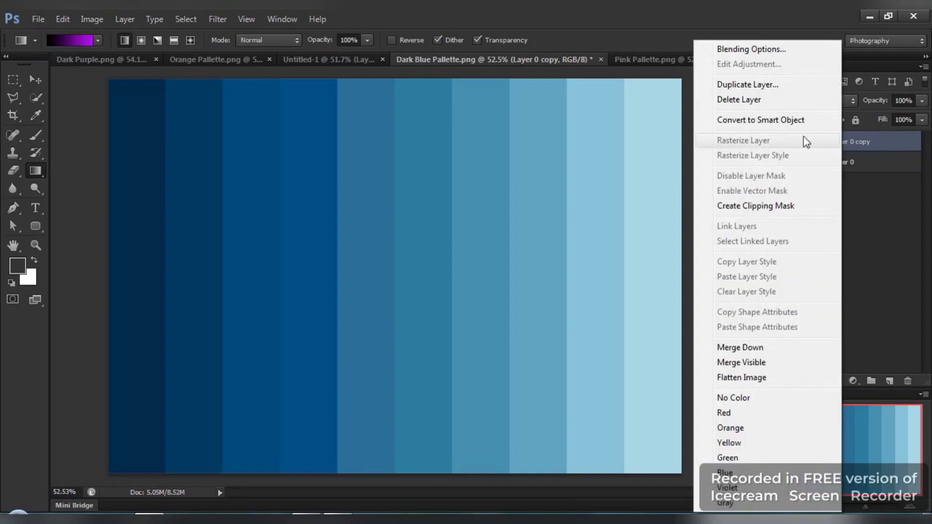
pyautogui.click(760, 118)
# - Apply a Gaussian Blur smart filter to the blue Layer 0 copy
pyautogui.click(212, 19)
pyautogui.moveTo(224, 169)
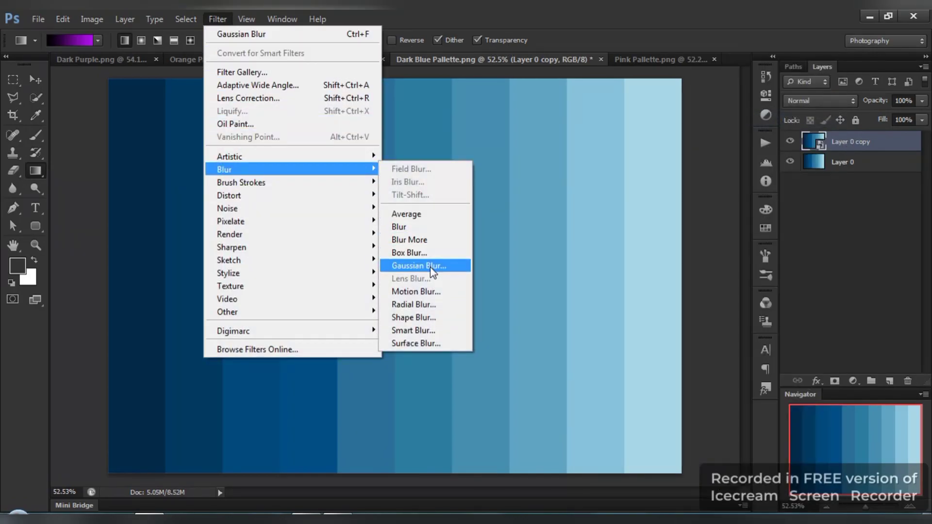
pyautogui.click(431, 267)
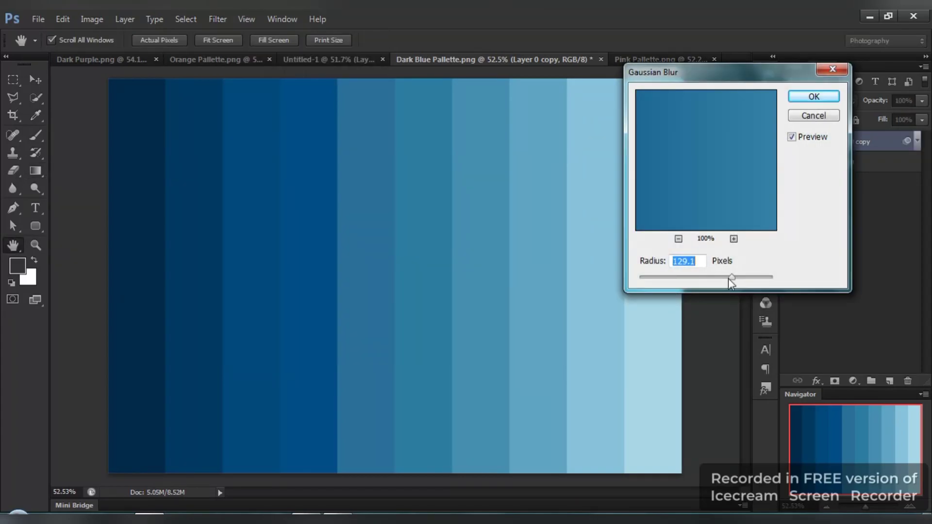
pyautogui.moveTo(731, 277)
pyautogui.mouseDown()
pyautogui.moveTo(680, 275)
pyautogui.moveTo(728, 278)
pyautogui.mouseUp()
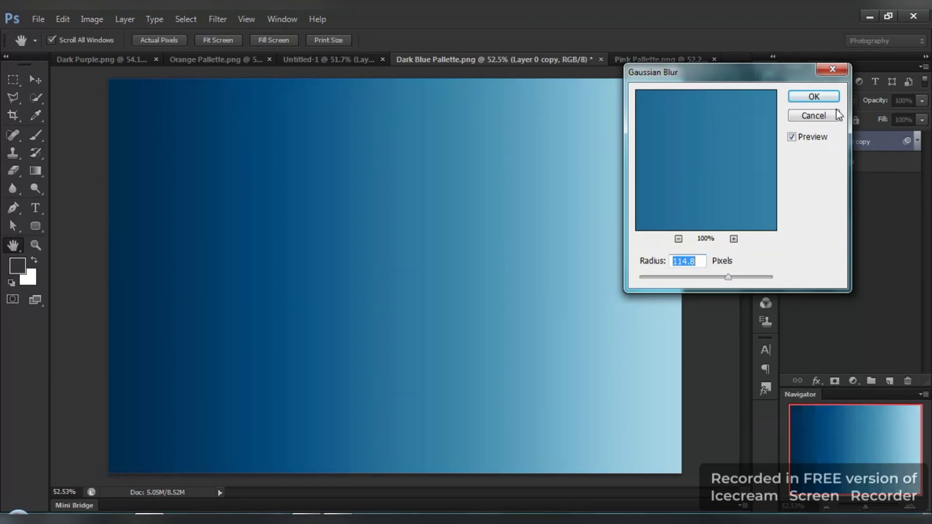
pyautogui.click(815, 97)
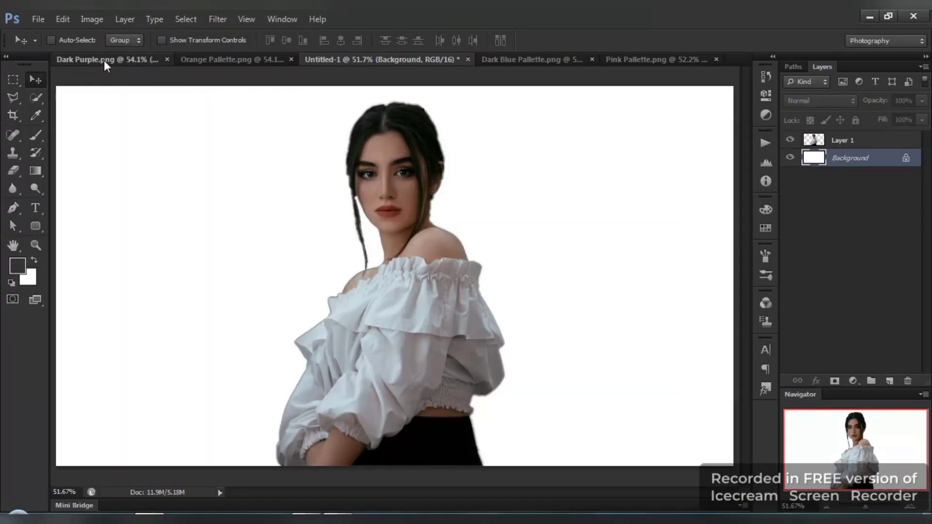
# - Convert Dark Purple.png's Layer 0 to a smart object and drag it into Untitled-1, accepting the depth warning
pyautogui.click(104, 60)
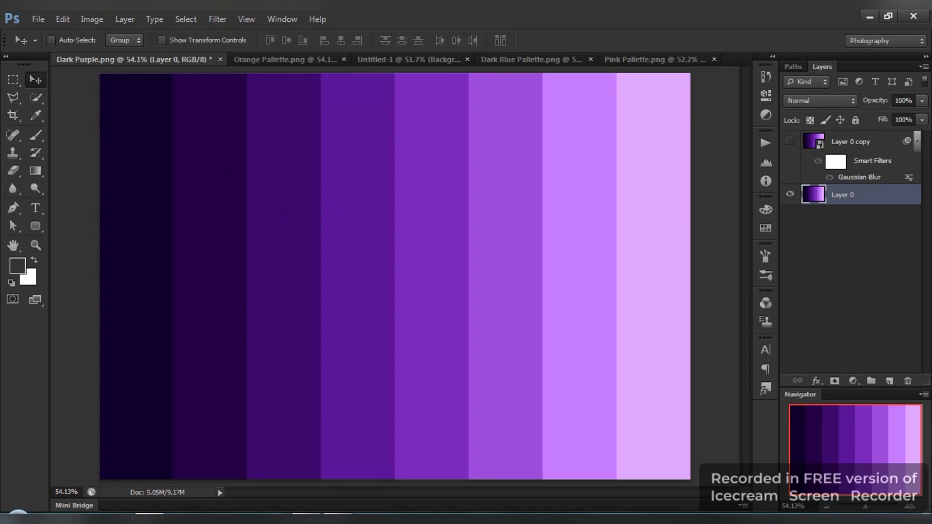
pyautogui.click(917, 140)
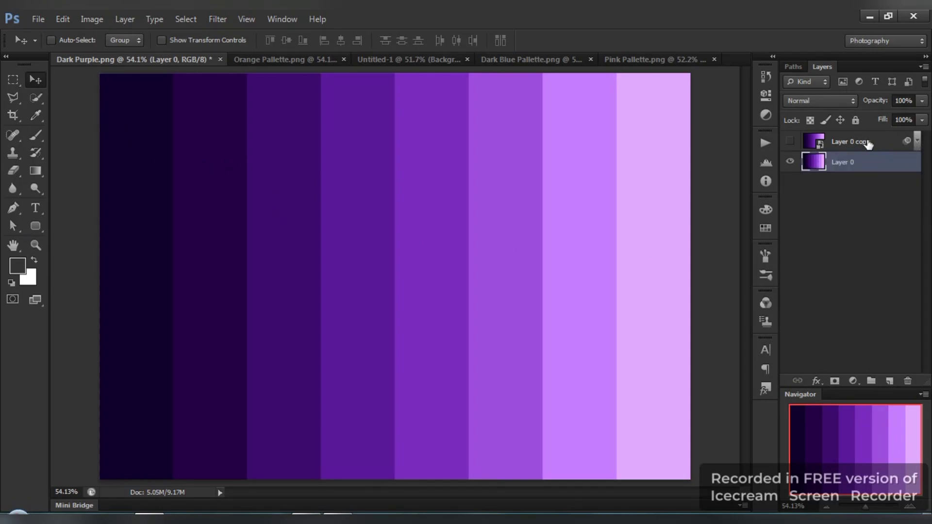
pyautogui.rightClick(852, 163)
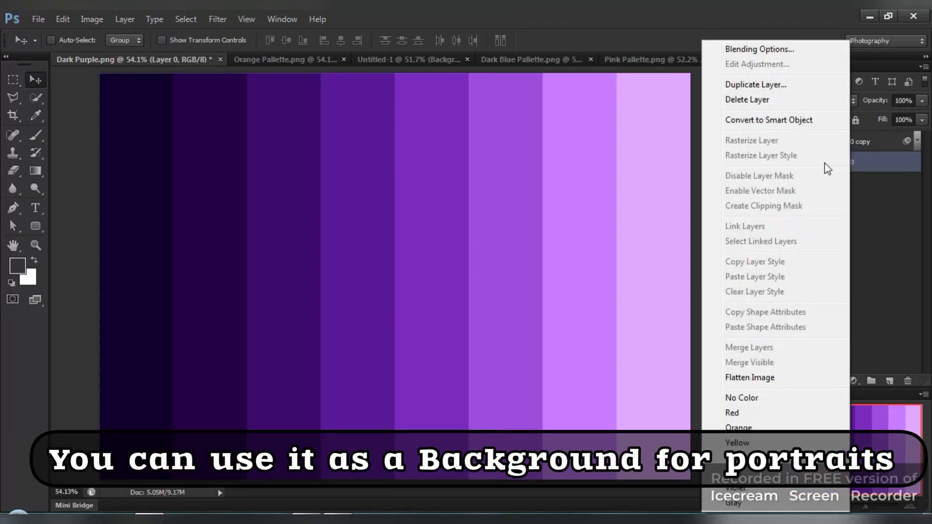
pyautogui.click(776, 121)
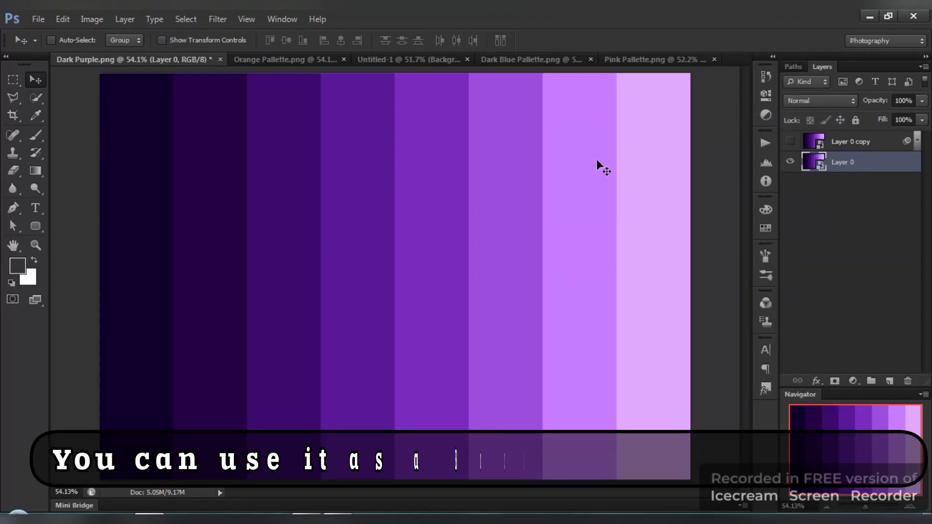
pyautogui.moveTo(324, 179)
pyautogui.mouseDown()
pyautogui.moveTo(387, 79)
pyautogui.moveTo(390, 147)
pyautogui.mouseUp()
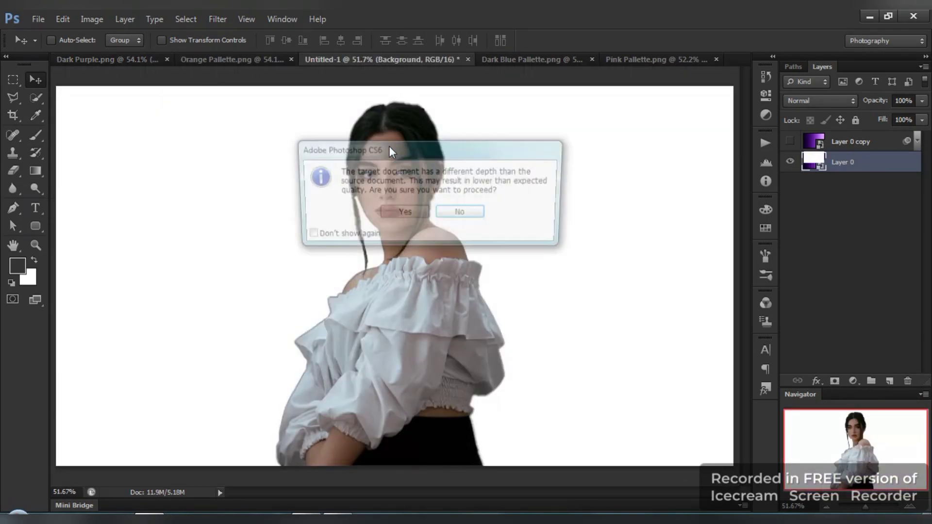
pyautogui.click(406, 211)
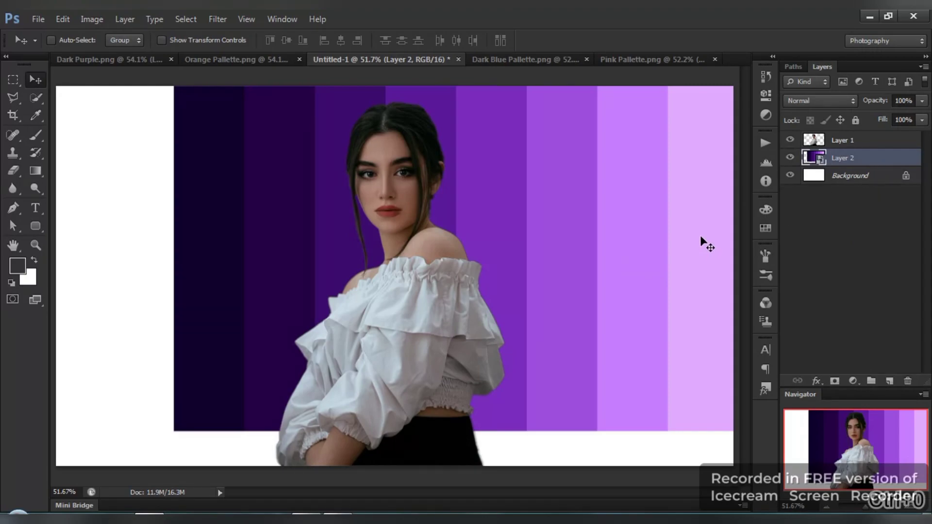
# - Free-transform Layer 2, rotating it 44.9° and scaling it to about 219% to fill the canvas
pyautogui.hotkey('ctrl', 't')
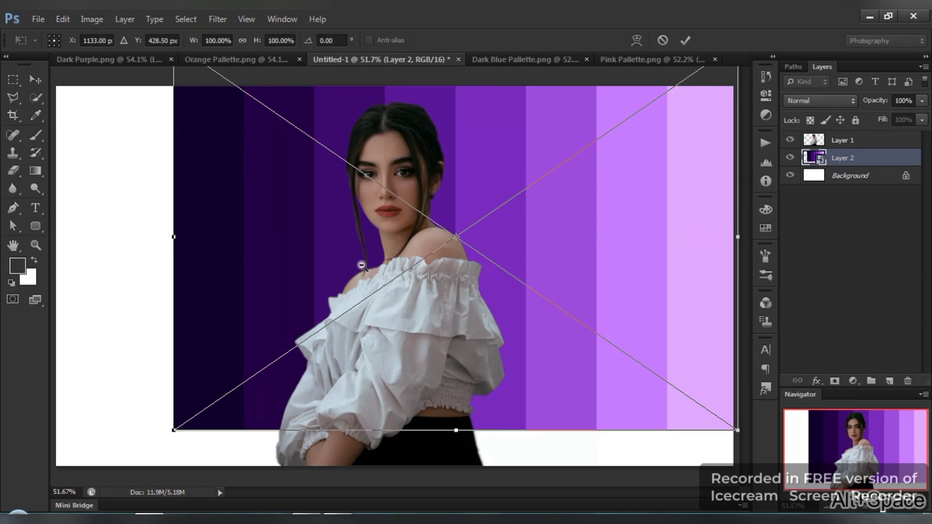
pyautogui.keyDown('alt'); pyautogui.click(404, 270); pyautogui.keyUp('alt')
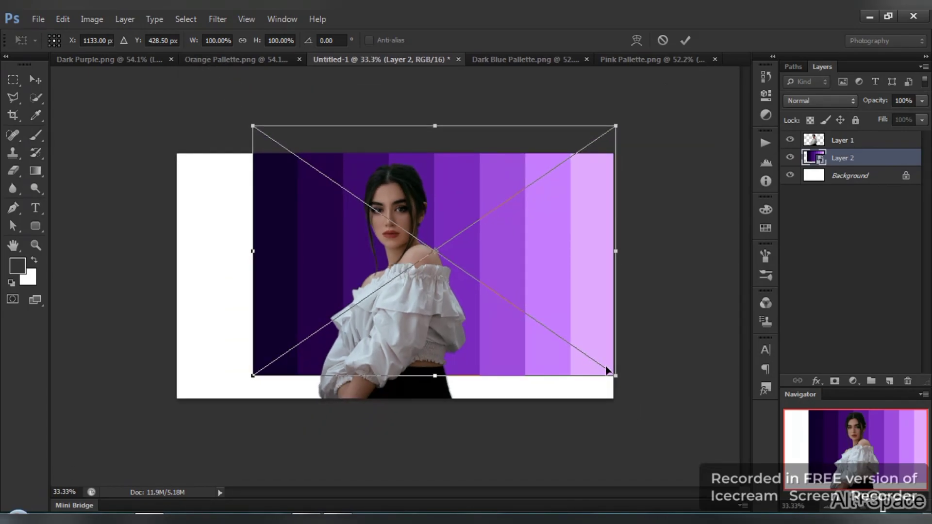
pyautogui.moveTo(616, 376); pyautogui.dragTo(750, 469)
pyautogui.moveTo(669, 347)
pyautogui.mouseDown()
pyautogui.moveTo(624, 377)
pyautogui.moveTo(645, 373)
pyautogui.mouseUp()
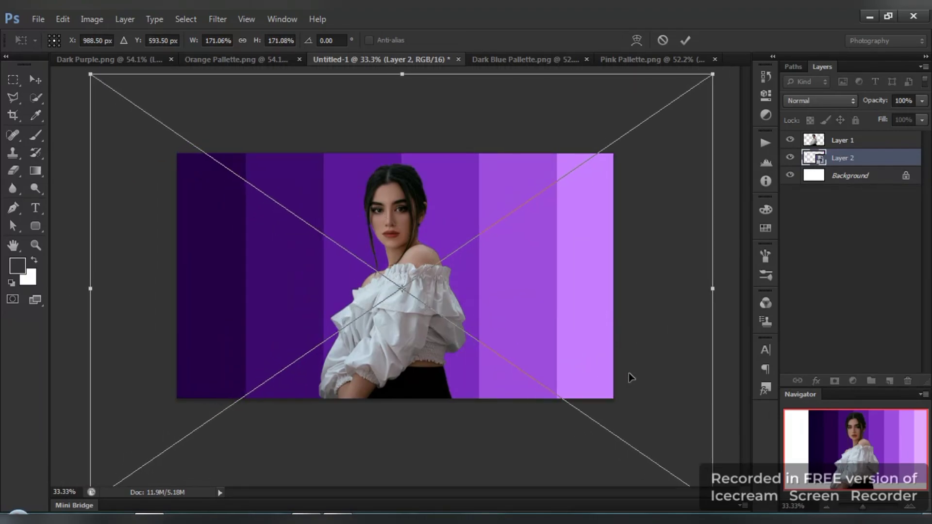
pyautogui.hotkey('ctrl', '-')
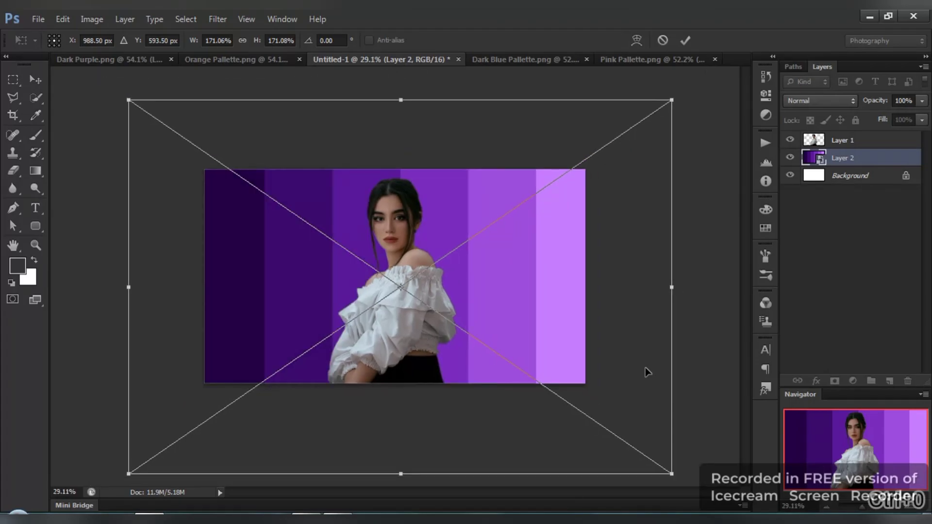
pyautogui.moveTo(727, 144); pyautogui.dragTo(832, 361)
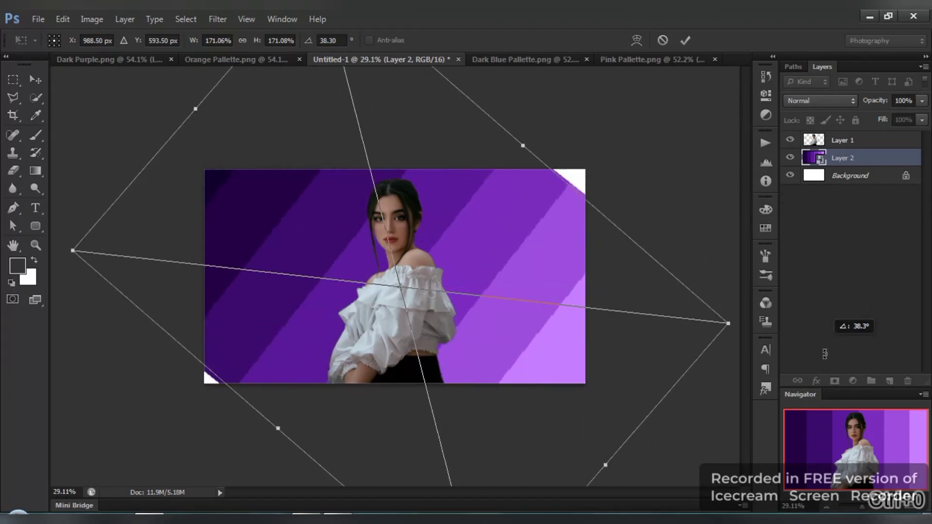
pyautogui.hotkey('ctrl', '-')
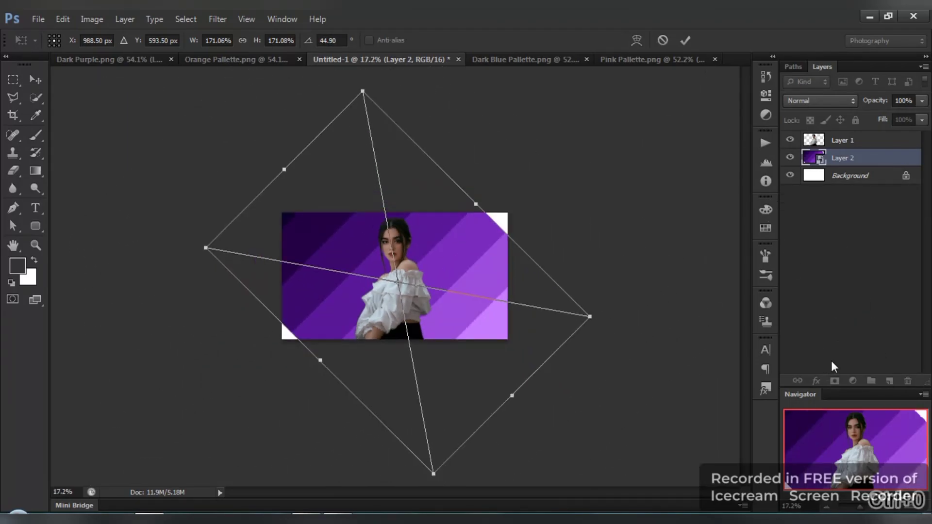
pyautogui.moveTo(591, 317); pyautogui.dragTo(646, 326)
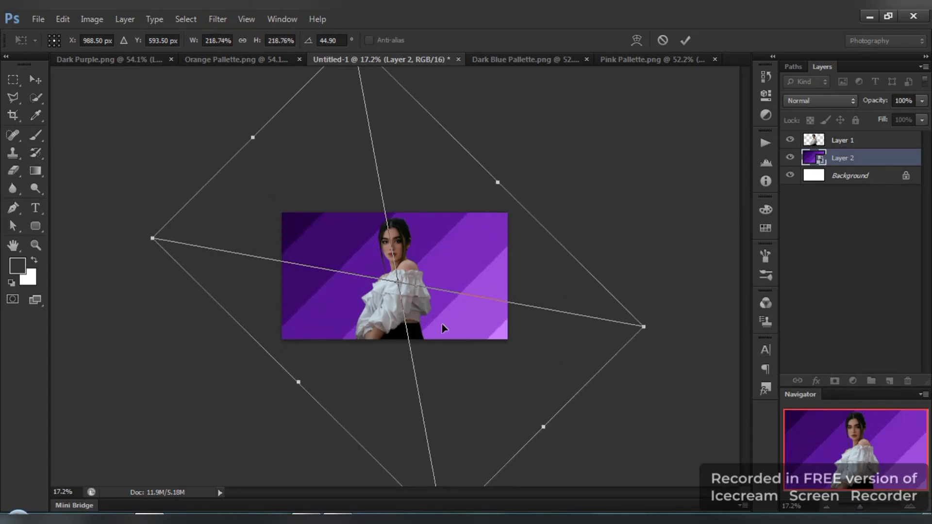
pyautogui.moveTo(442, 324); pyautogui.dragTo(455, 325)
pyautogui.hotkey('ctrl', 'z')
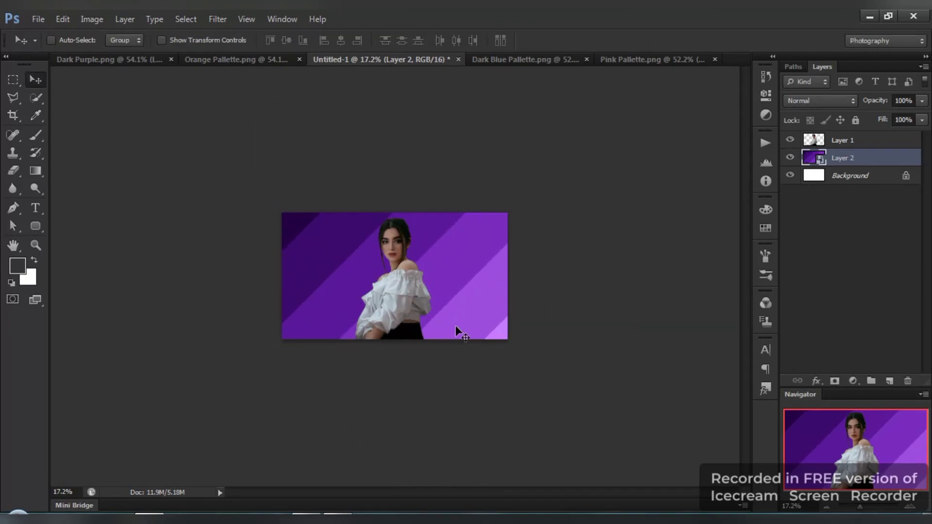
# - Apply a Gaussian Blur smart filter of about 11.4 pixels to Layer 2's purple stripes
pyautogui.hotkey('ctrl', '0')
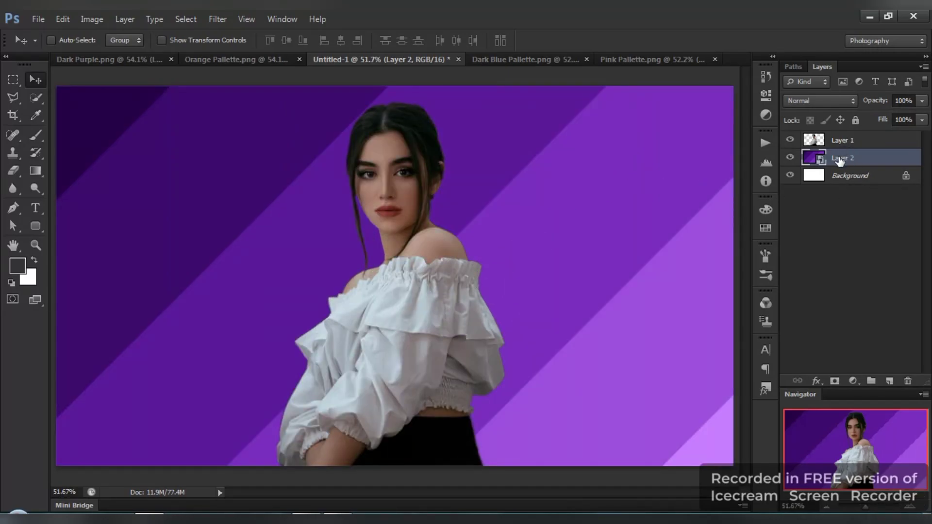
pyautogui.click(217, 19)
pyautogui.moveTo(224, 170)
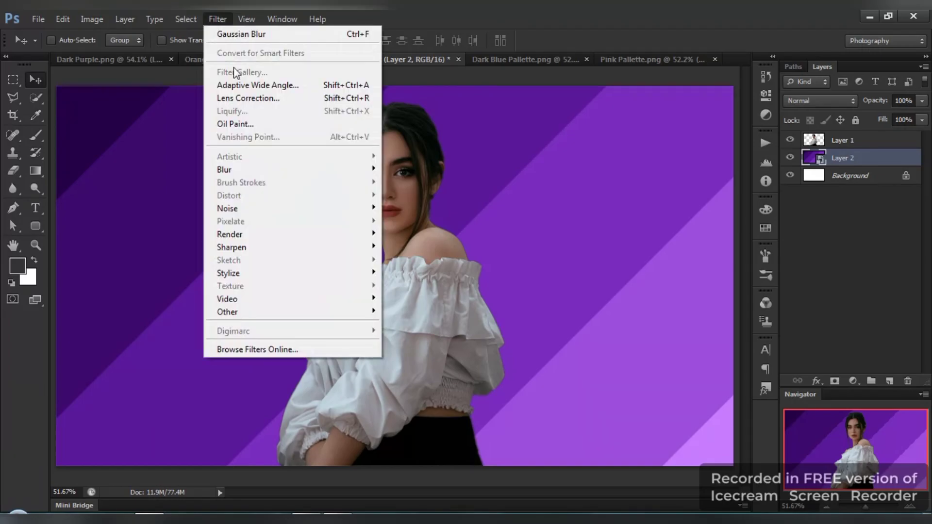
pyautogui.click(418, 265)
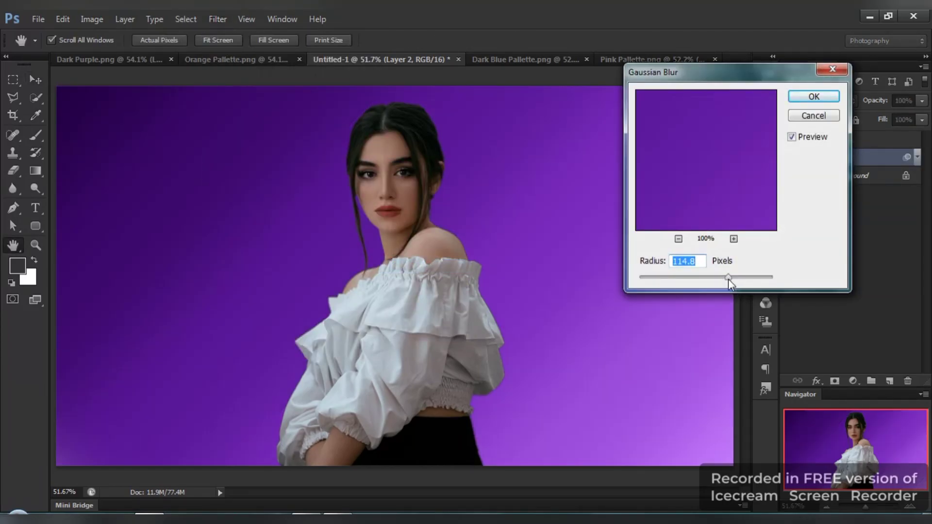
pyautogui.moveTo(728, 279); pyautogui.dragTo(677, 278)
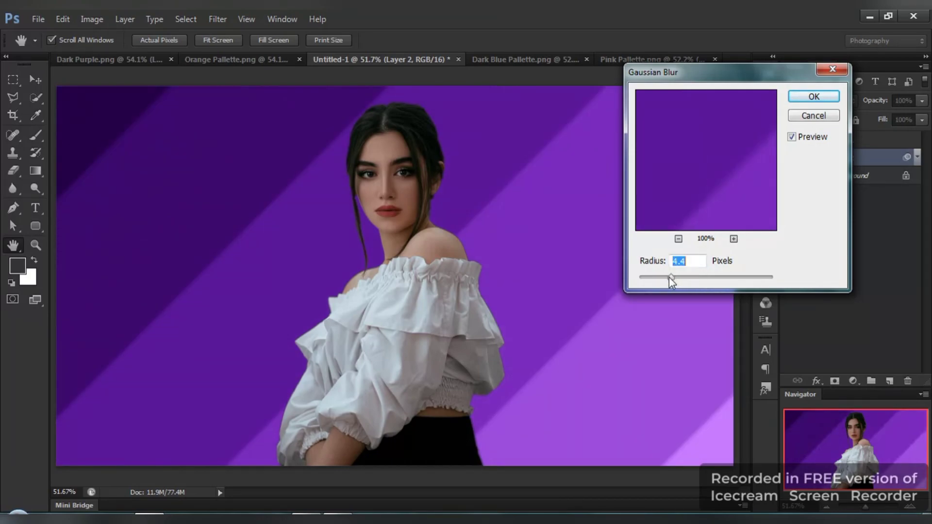
pyautogui.moveTo(670, 277); pyautogui.dragTo(678, 277)
pyautogui.moveTo(689, 277); pyautogui.dragTo(694, 277)
pyautogui.click(814, 99)
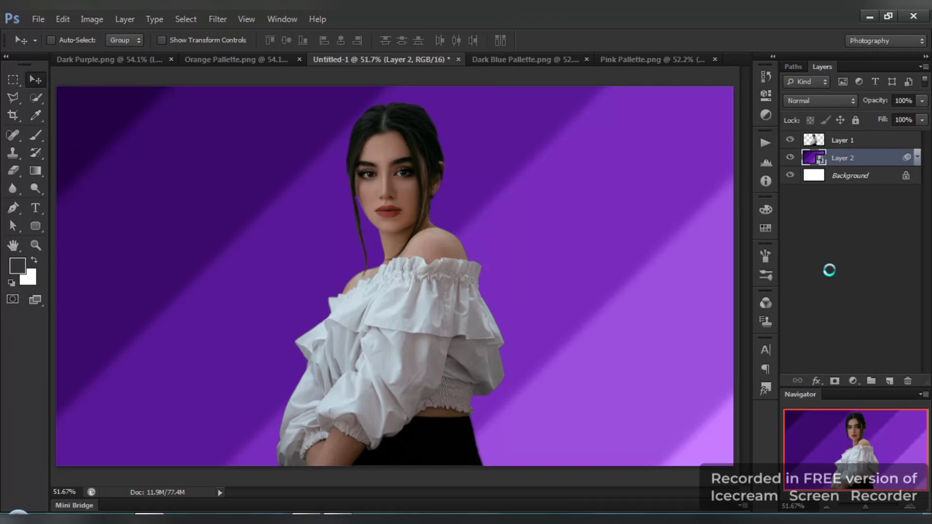
# - Collapse the Smart Filters rows under Layer 2 in the Layers panel
pyautogui.click(917, 157)
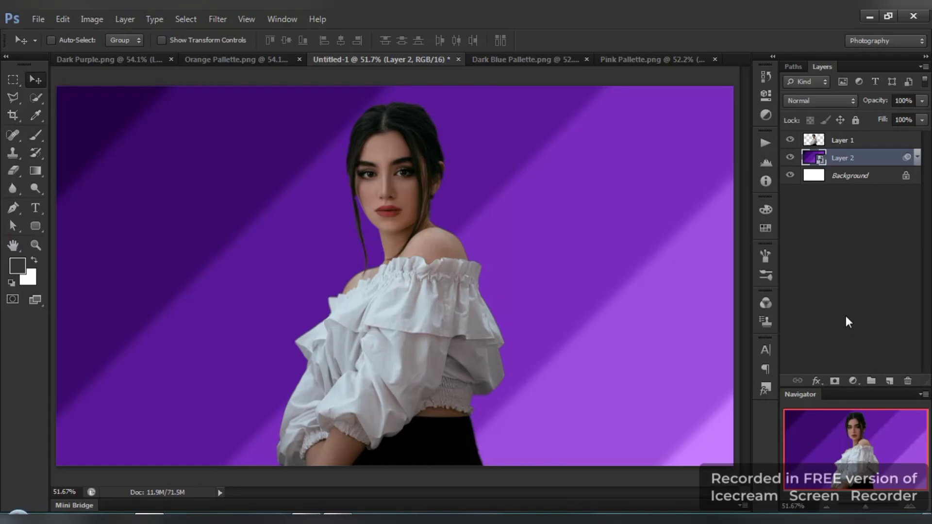